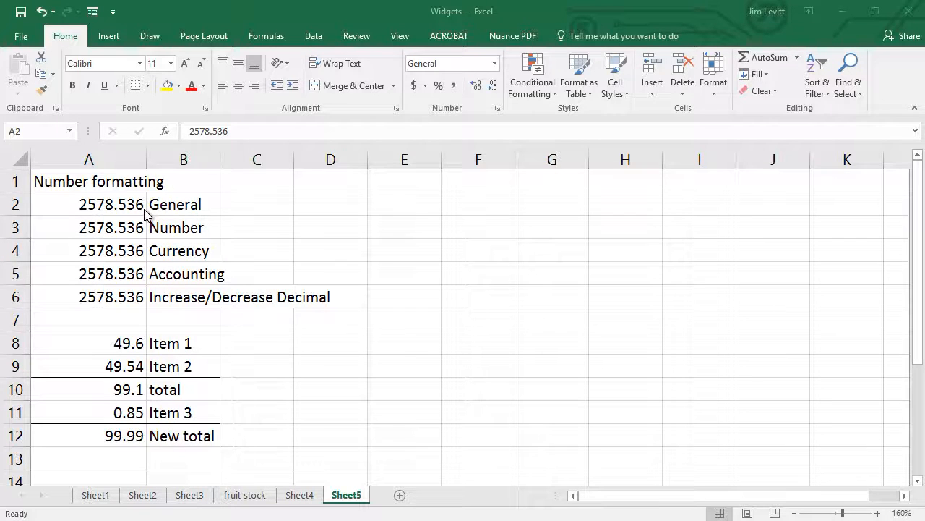
# - Apply the General number format to the value in cell A2
pyautogui.click(107, 208)
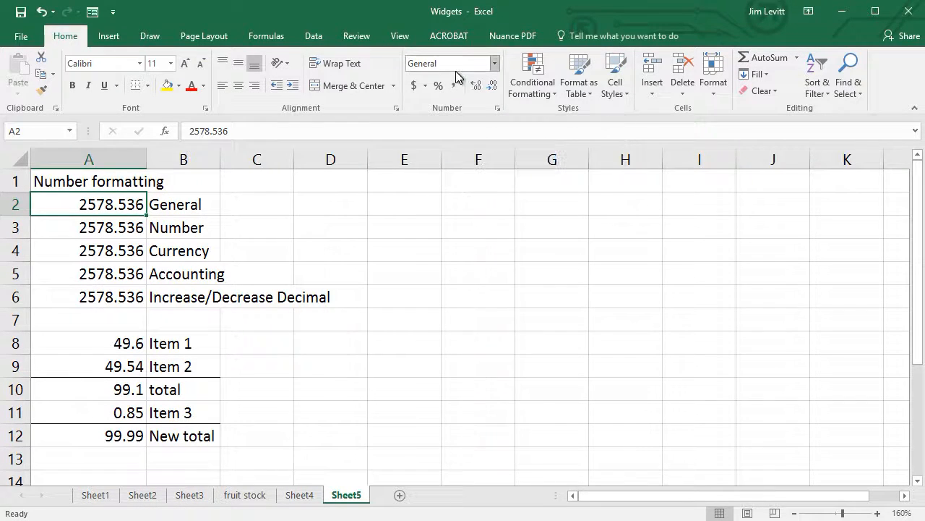
pyautogui.click(495, 64)
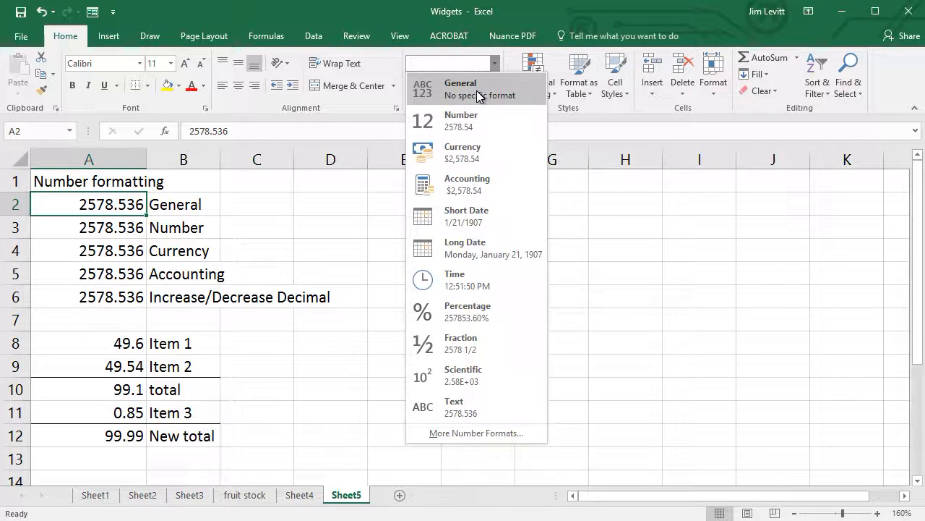
pyautogui.click(478, 97)
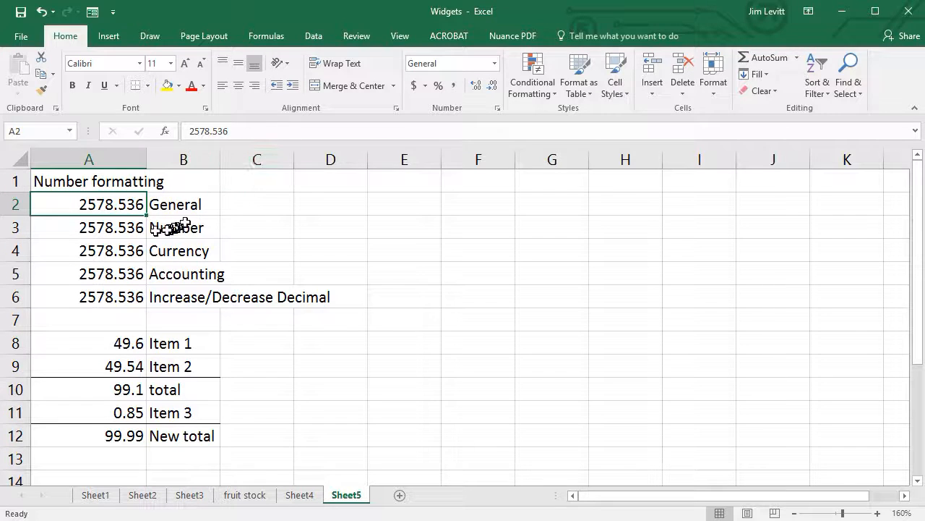
# - Apply the Number format to cell A3 and review its detailed cell-format settings without changing them
pyautogui.click(124, 231)
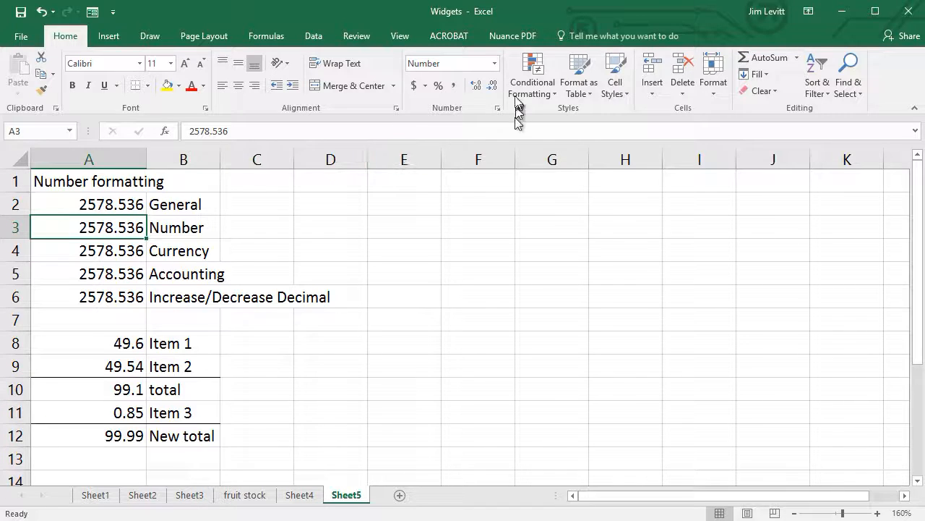
pyautogui.click(495, 64)
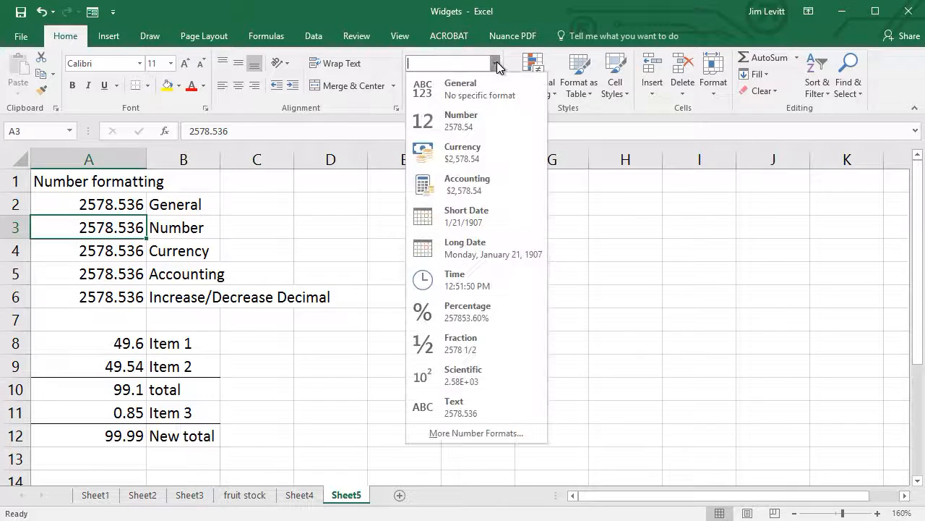
pyautogui.click(466, 128)
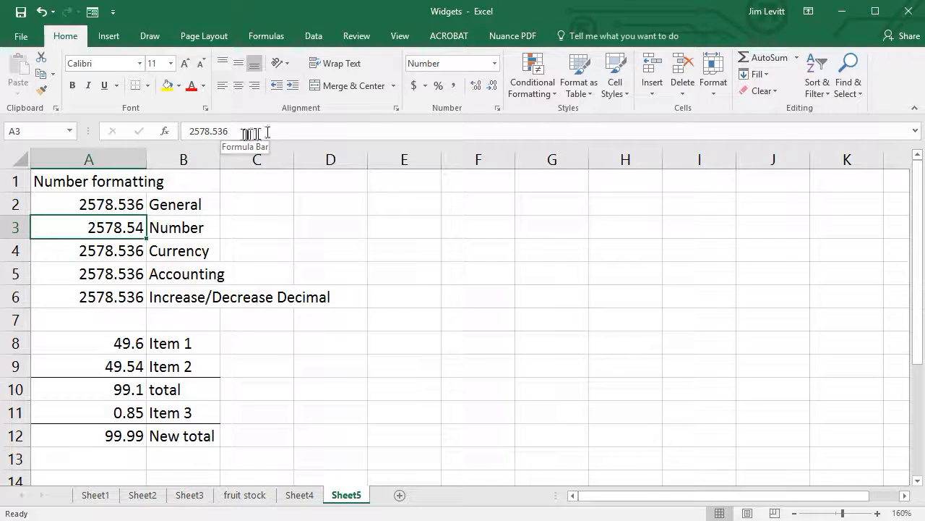
pyautogui.click(498, 108)
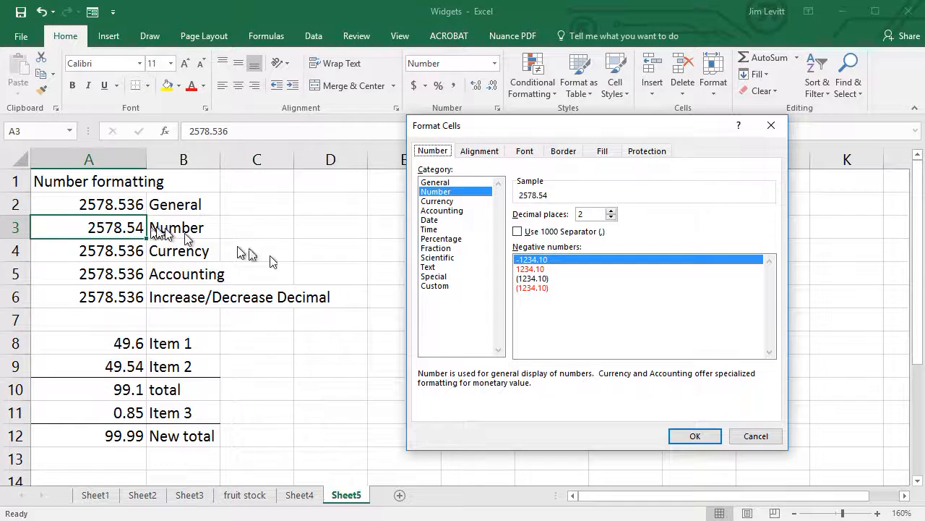
pyautogui.click(756, 436)
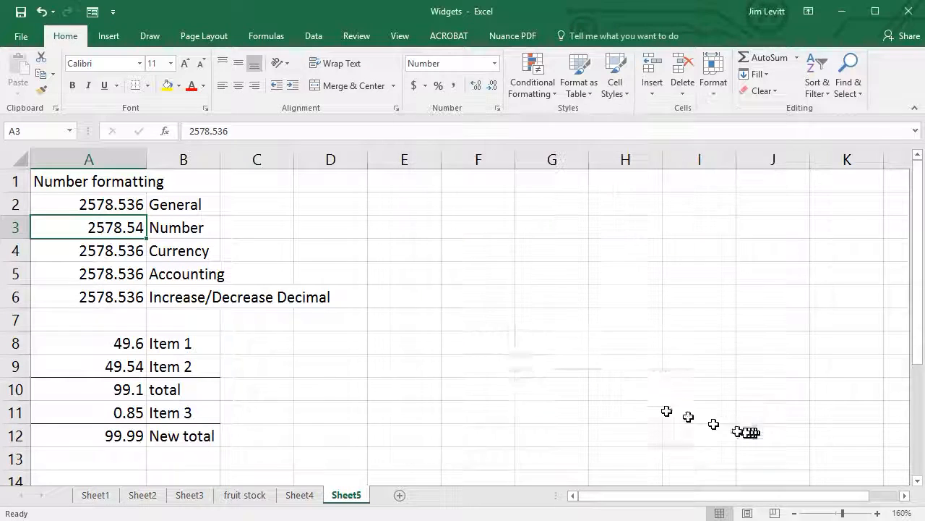
# - Apply the Currency format to the value in cell A4
pyautogui.click(111, 250)
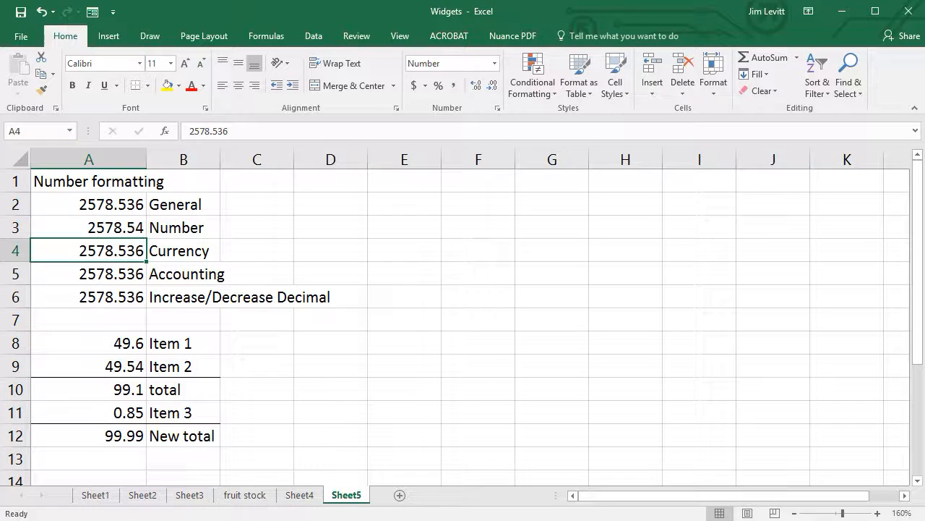
pyautogui.click(496, 65)
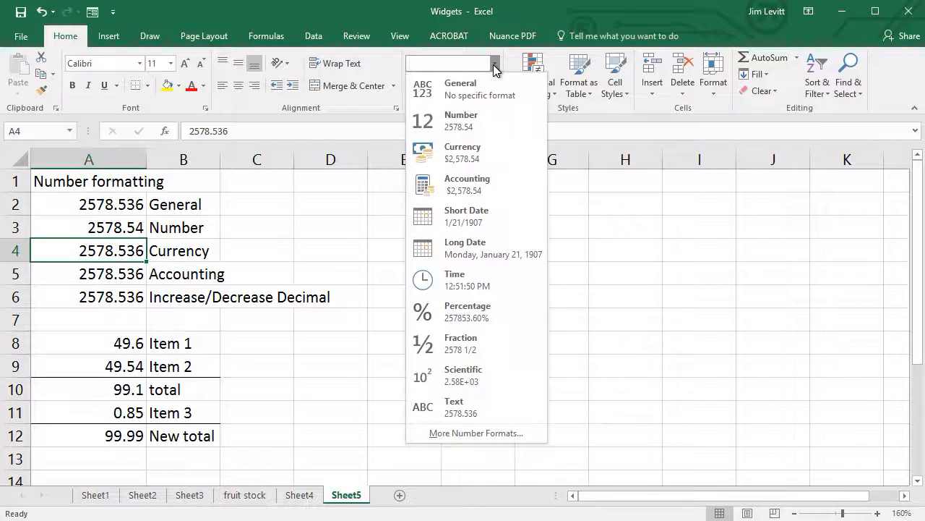
pyautogui.click(466, 159)
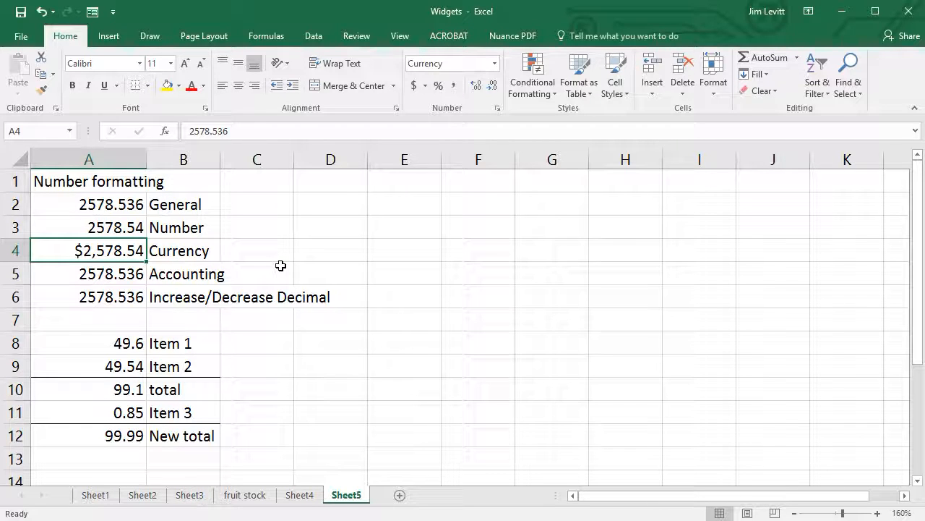
# - Apply the Accounting format to the value in cell A5
pyautogui.click(92, 273)
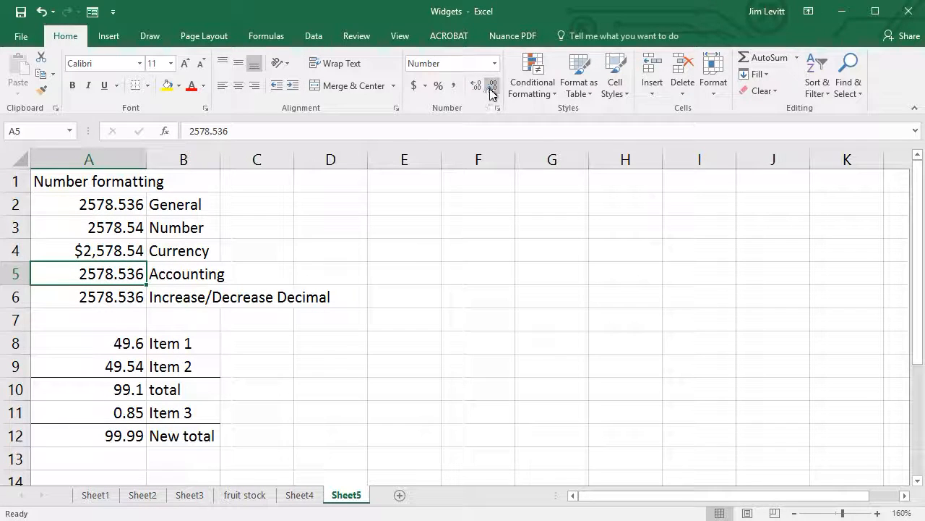
pyautogui.click(495, 63)
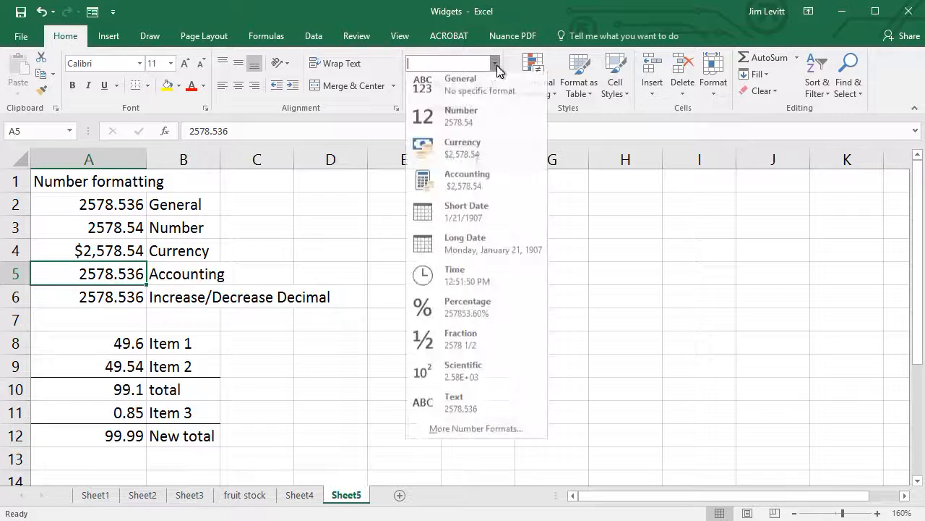
pyautogui.click(468, 189)
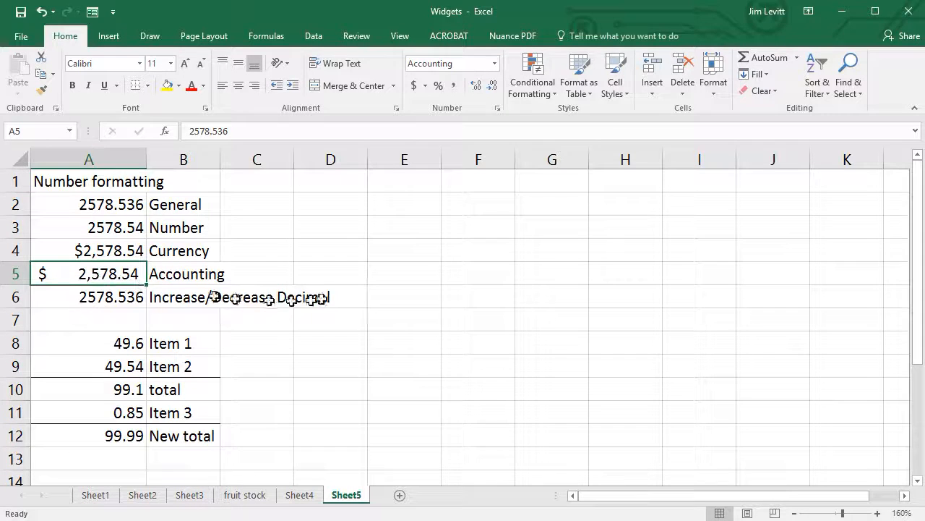
# - Extend the value in cell A6 to five decimal places, and reduce it to one decimal place
pyautogui.click(108, 299)
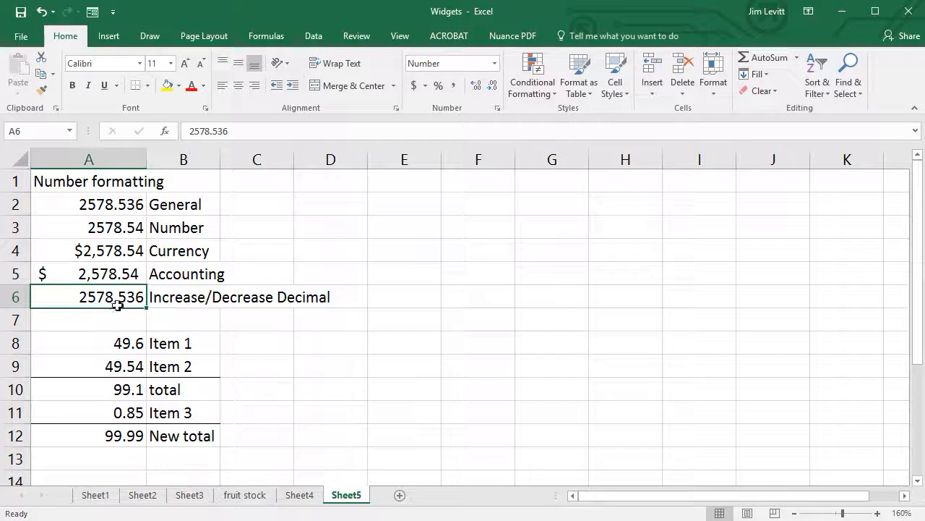
pyautogui.click(478, 95)
pyautogui.click(478, 95)
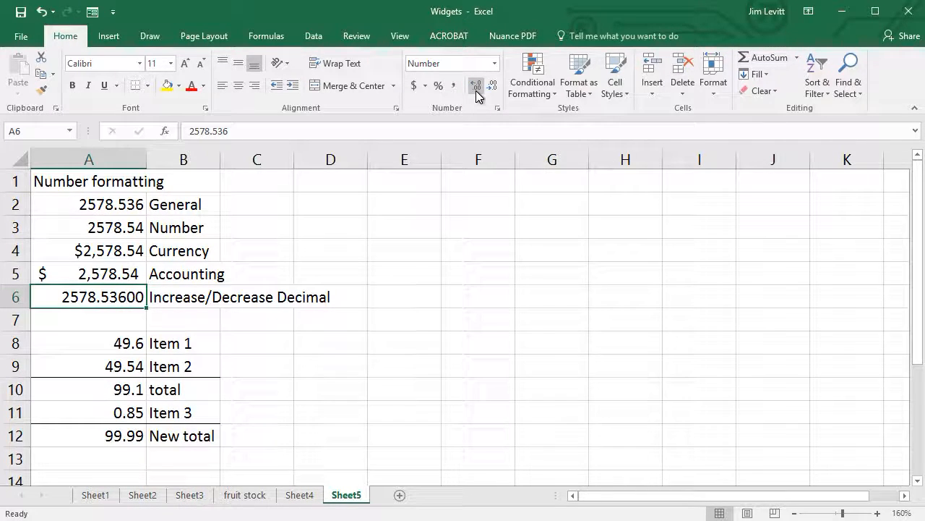
pyautogui.click(494, 90)
pyautogui.click(494, 90)
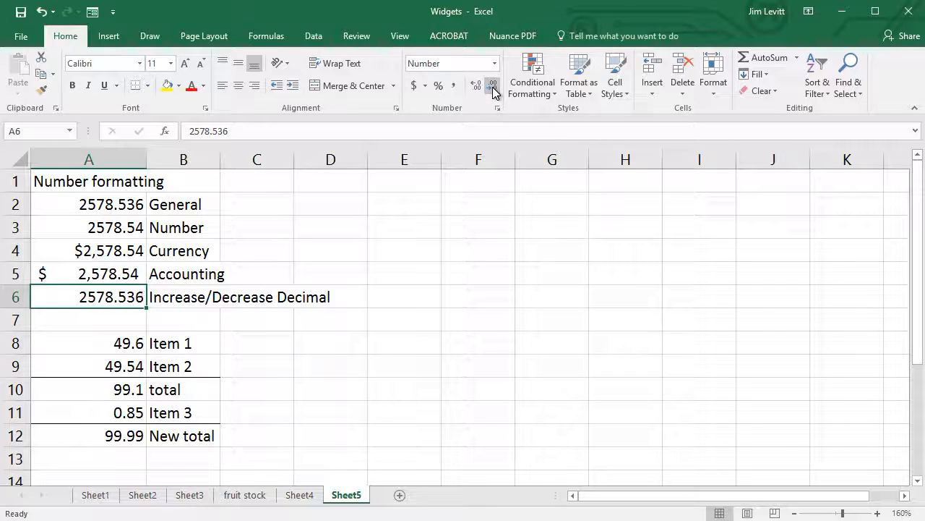
pyautogui.click(494, 90)
pyautogui.click(493, 89)
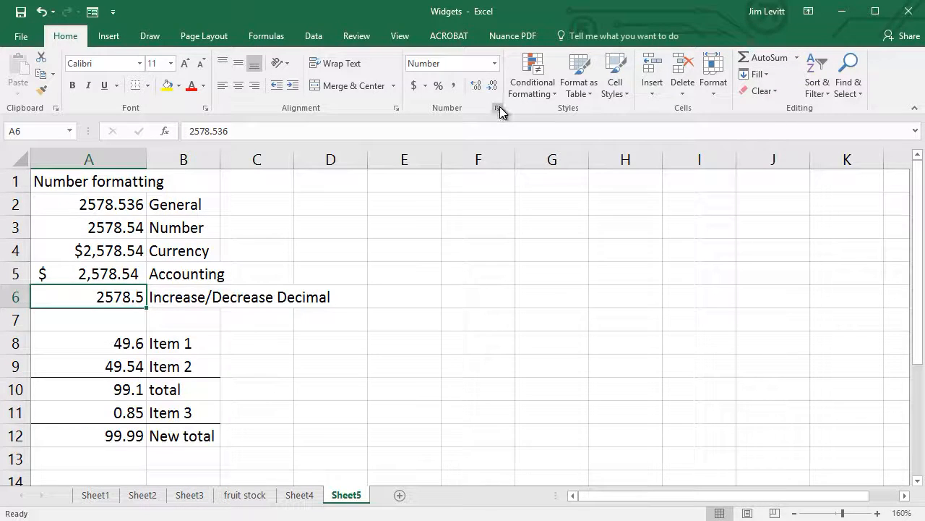
pyautogui.click(497, 108)
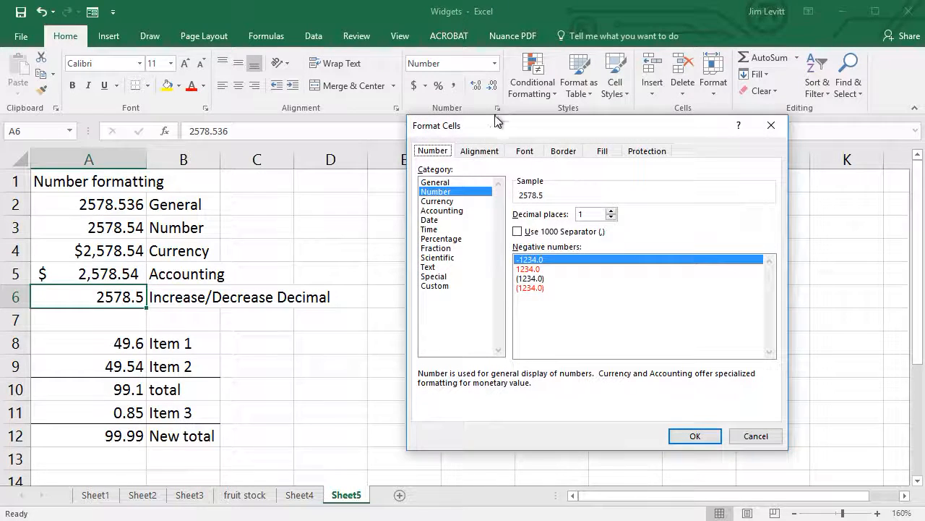
pyautogui.click(612, 210)
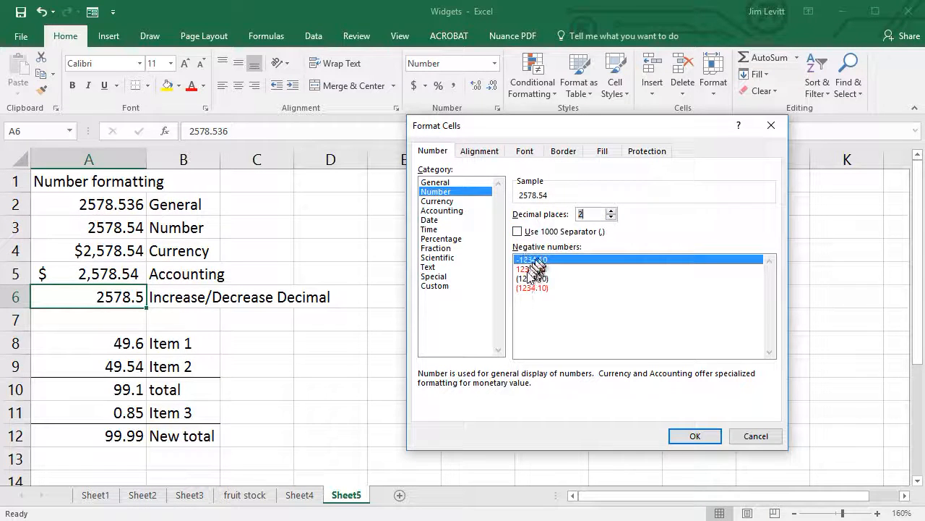
pyautogui.click(762, 435)
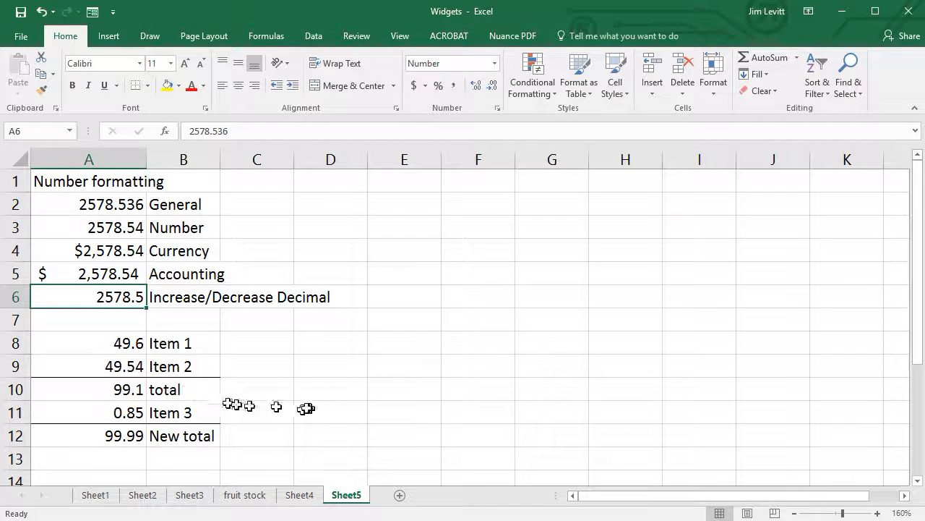
# - Show the total in cell A10 with two decimal places, and return it to one
pyautogui.click(70, 389)
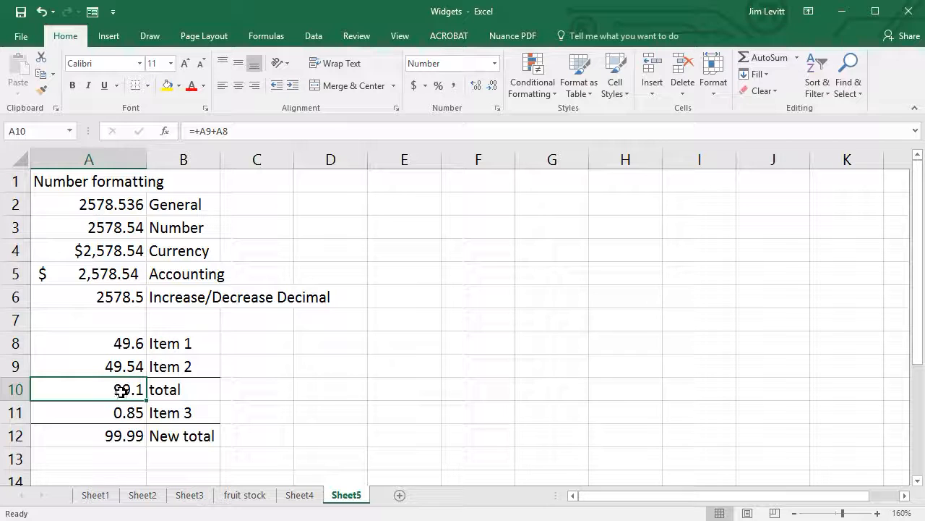
pyautogui.click(477, 88)
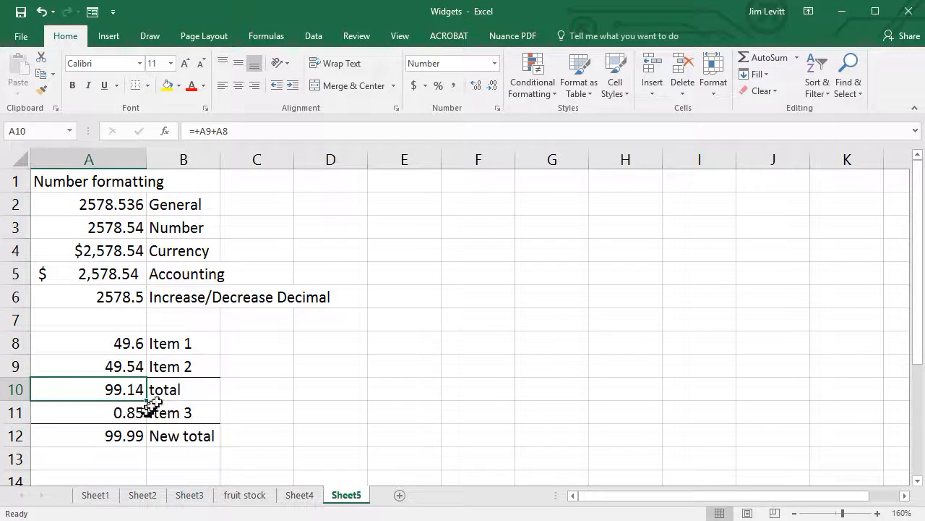
pyautogui.click(493, 87)
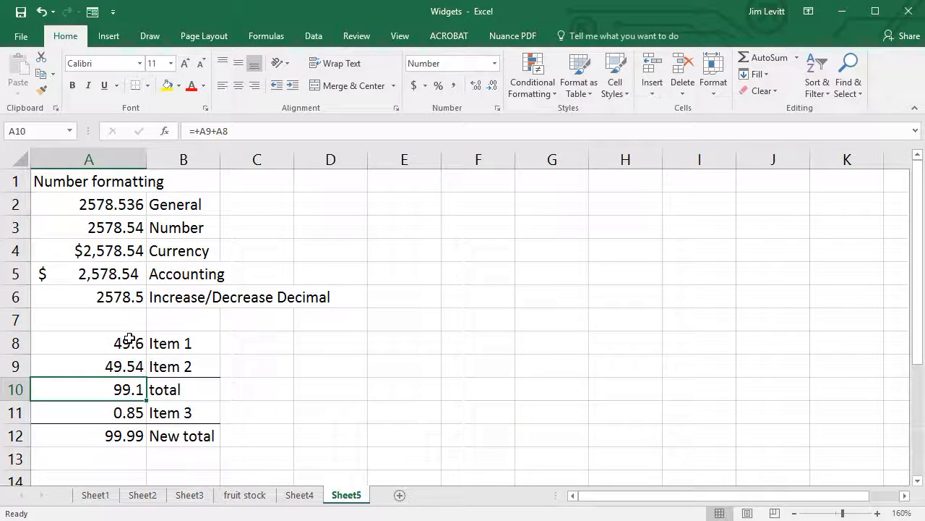
# - Try the Number and Currency formats on cells A8 to A12, and settle on the Accounting format
pyautogui.moveTo(129, 338); pyautogui.dragTo(122, 437)
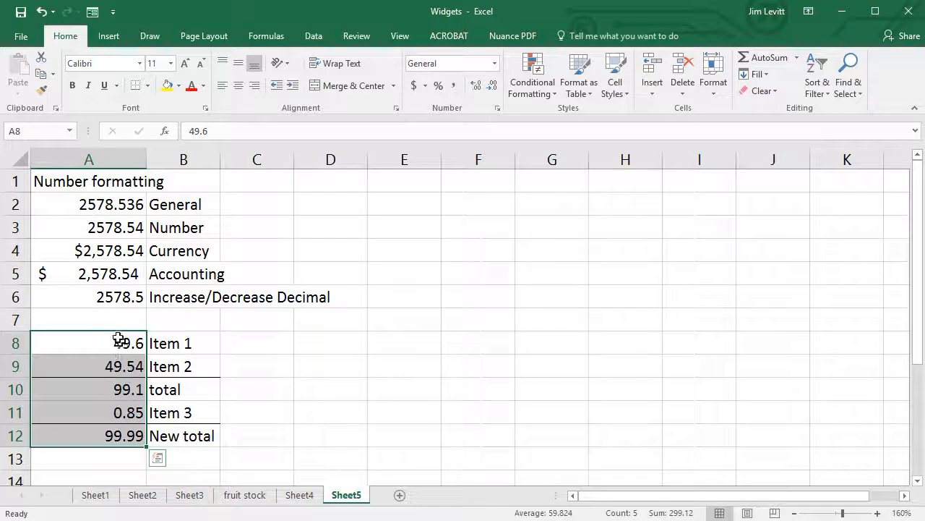
pyautogui.click(493, 64)
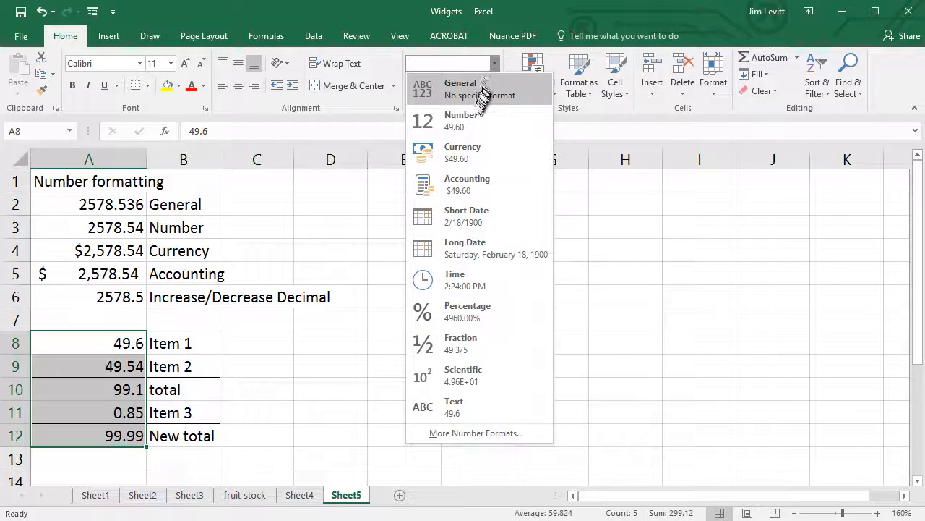
pyautogui.click(471, 130)
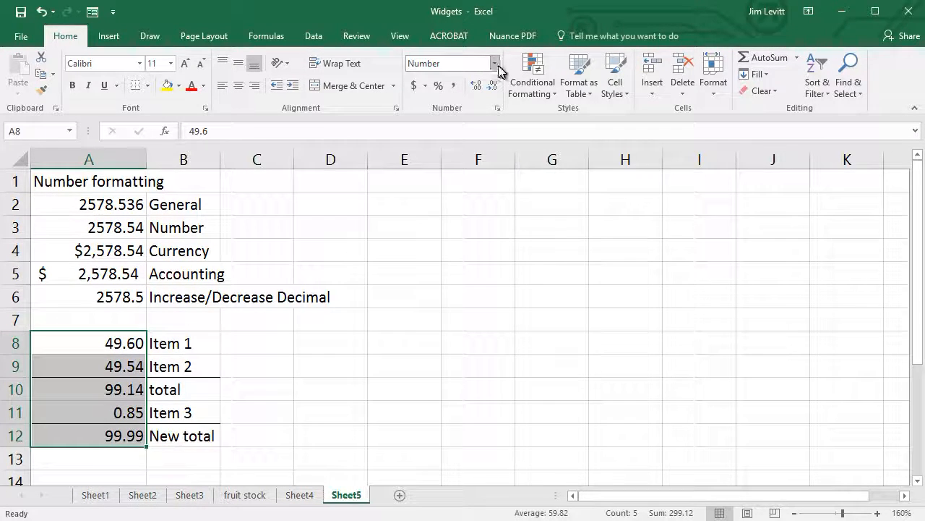
pyautogui.click(493, 64)
pyautogui.click(471, 152)
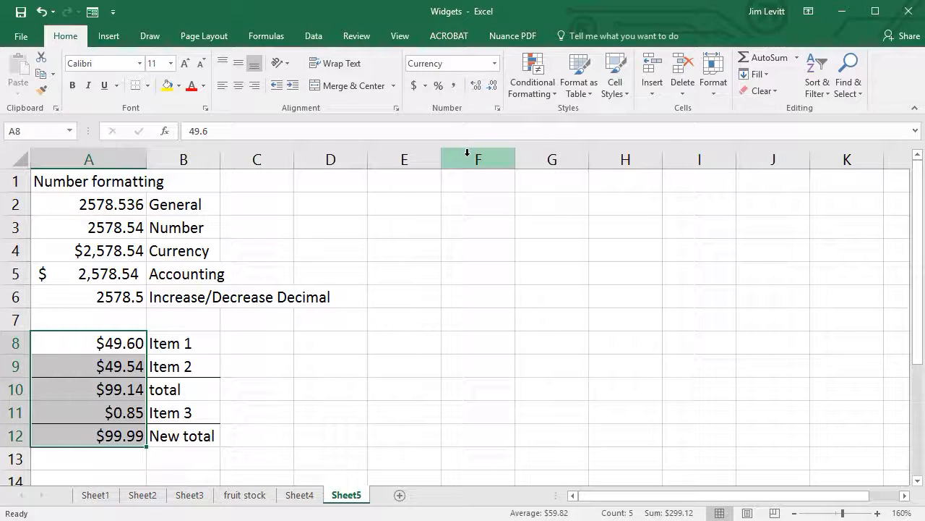
pyautogui.click(494, 63)
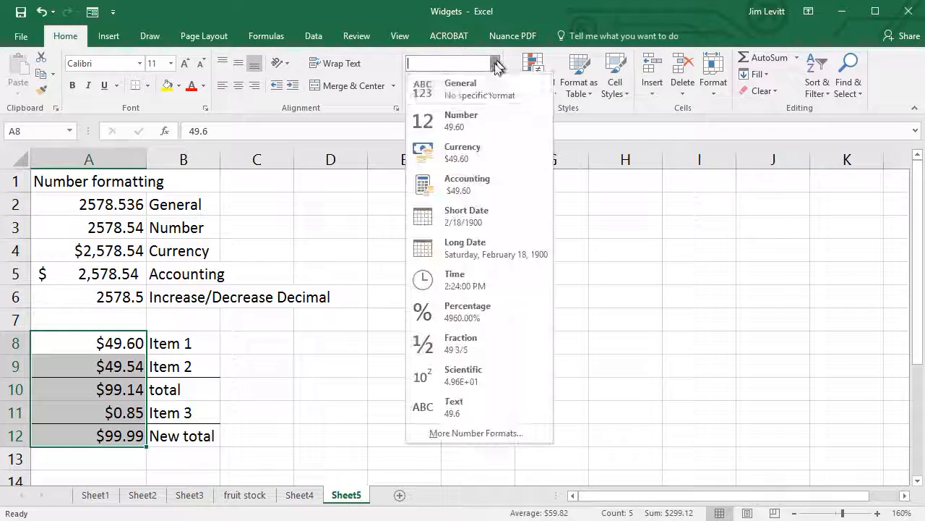
pyautogui.click(471, 184)
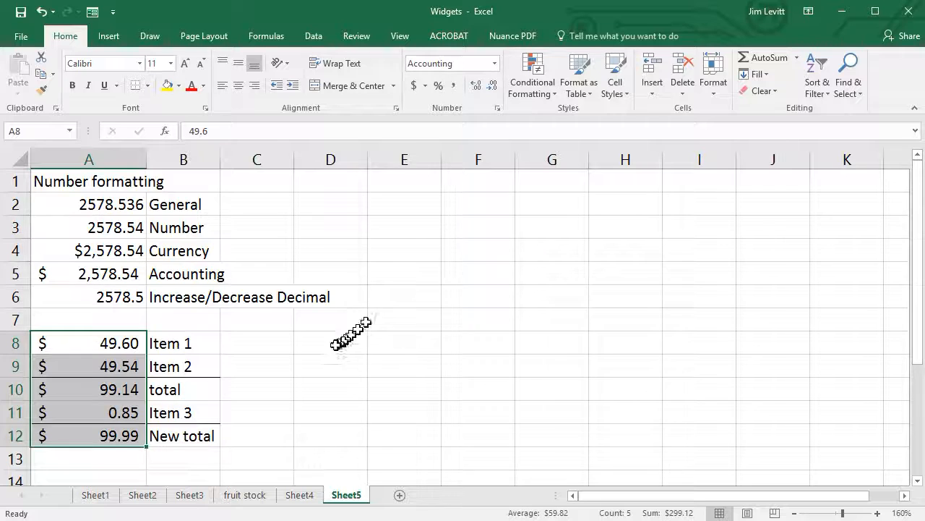